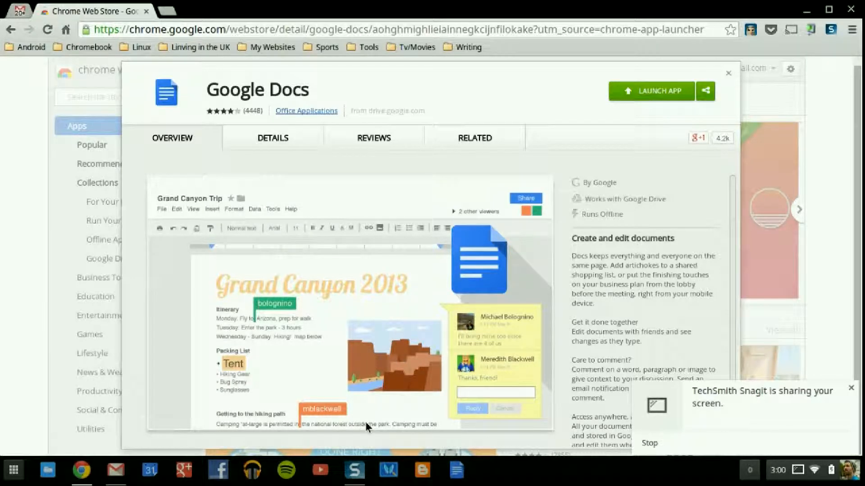
# Open a new blank Google Docs document and enter the word "TechSmith" in it.
pyautogui.click(457, 474)
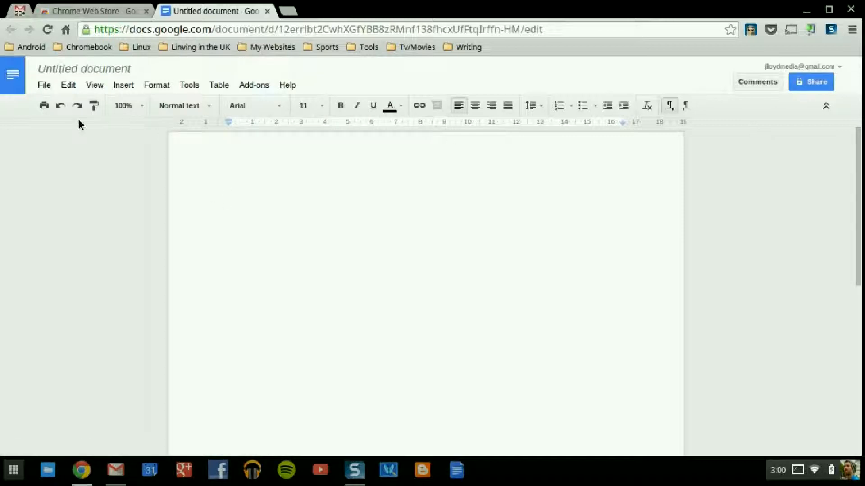
pyautogui.hotkey('ctrl', 'a')
pyautogui.click(266, 227)
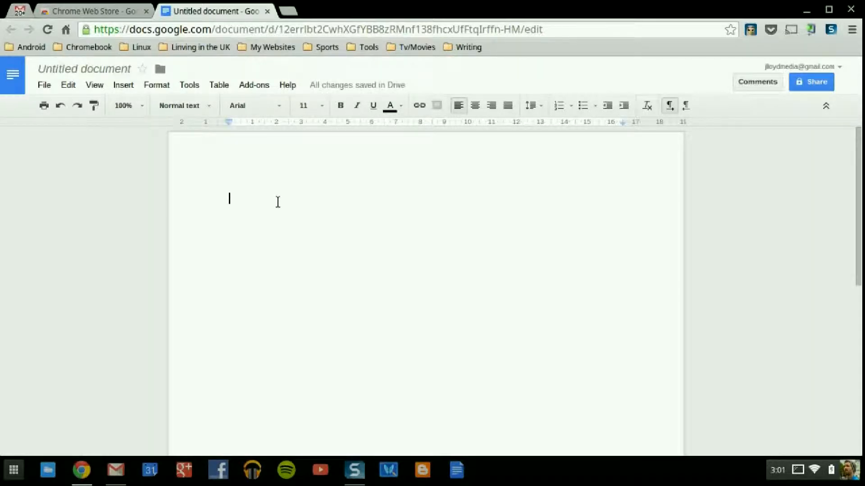
pyautogui.write('TechSmith')
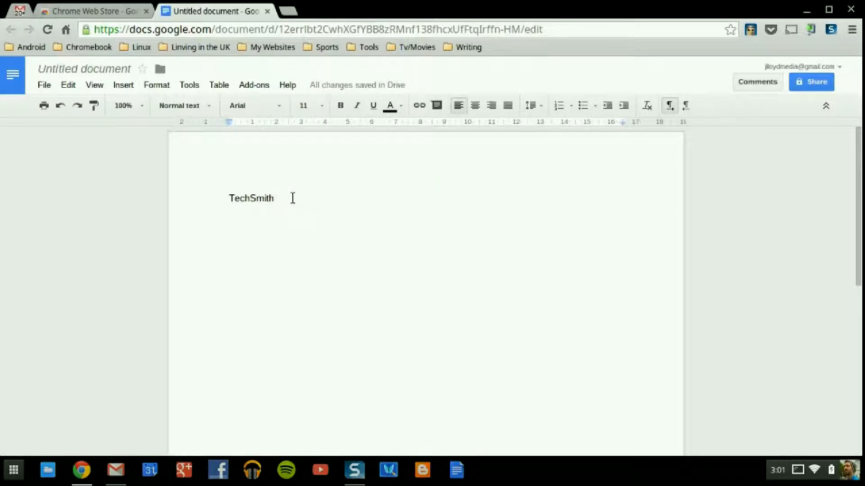
# Look for link suggestions for the word TechSmith, find more matches and browse the research results before closing them.
pyautogui.moveTo(200, 208); pyautogui.dragTo(198, 203)
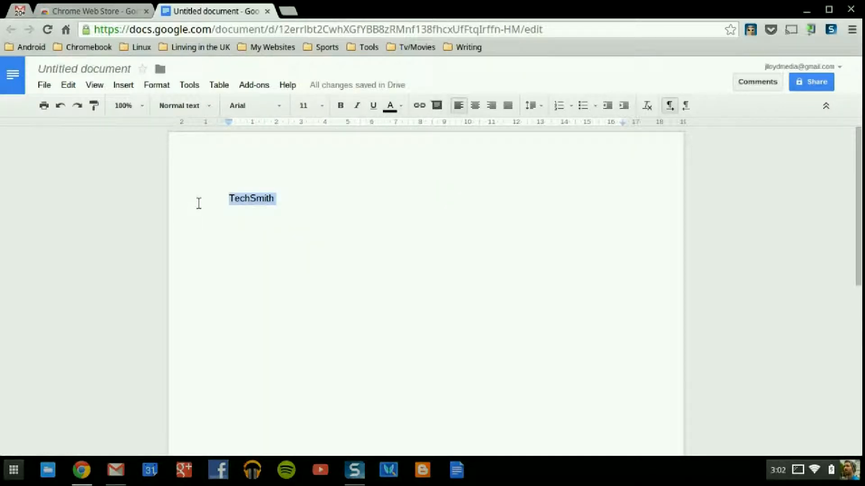
pyautogui.moveTo(273, 207); pyautogui.dragTo(229, 196)
pyautogui.rightClick(266, 200)
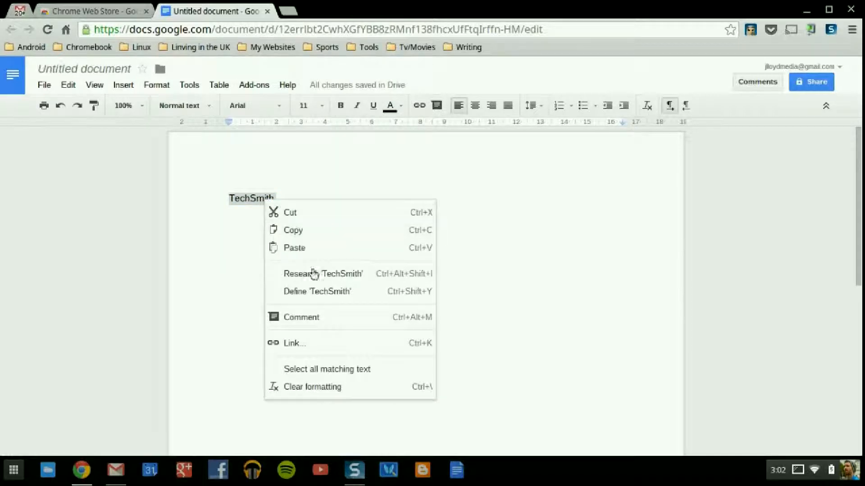
pyautogui.click(299, 346)
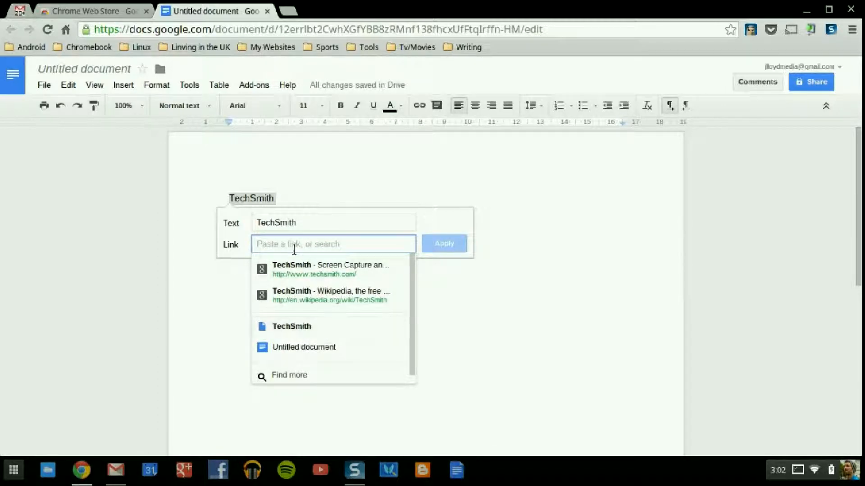
pyautogui.click(297, 372)
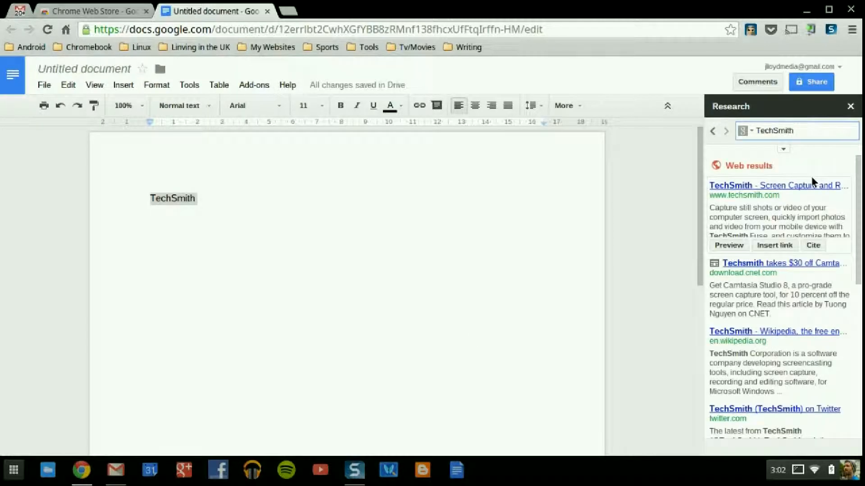
pyautogui.scroll(-4, 816, 185)
pyautogui.moveTo(761, 261)
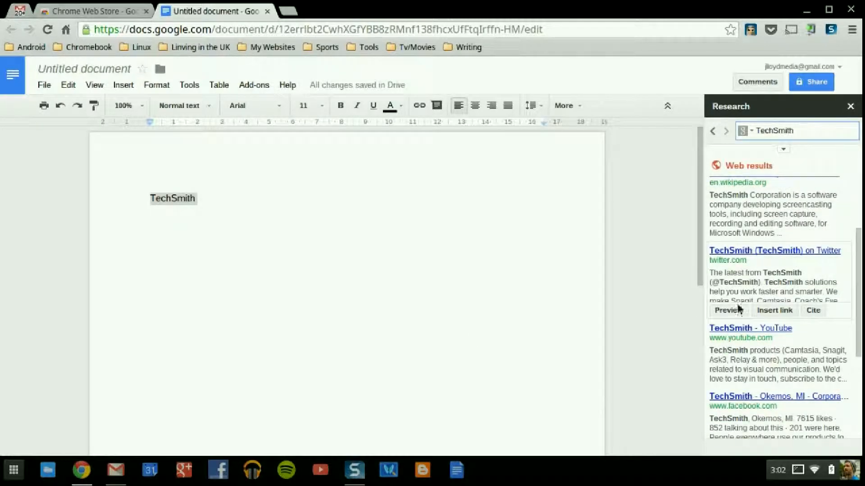
pyautogui.click(850, 106)
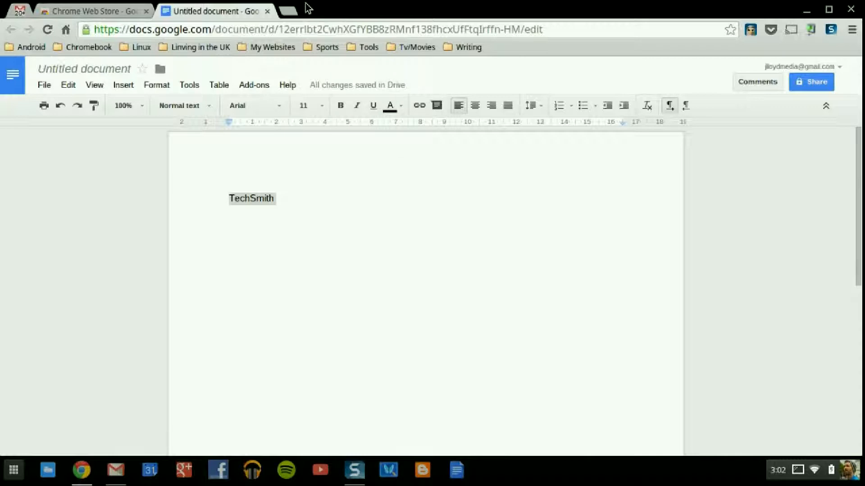
pyautogui.click(290, 11)
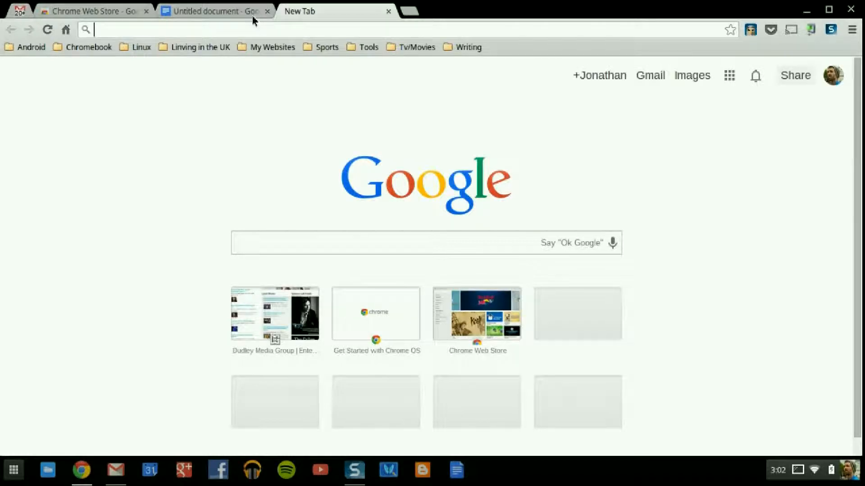
pyautogui.click(247, 10)
# Replace the word TechSmith in the document with "Google".
pyautogui.rightClick(263, 198)
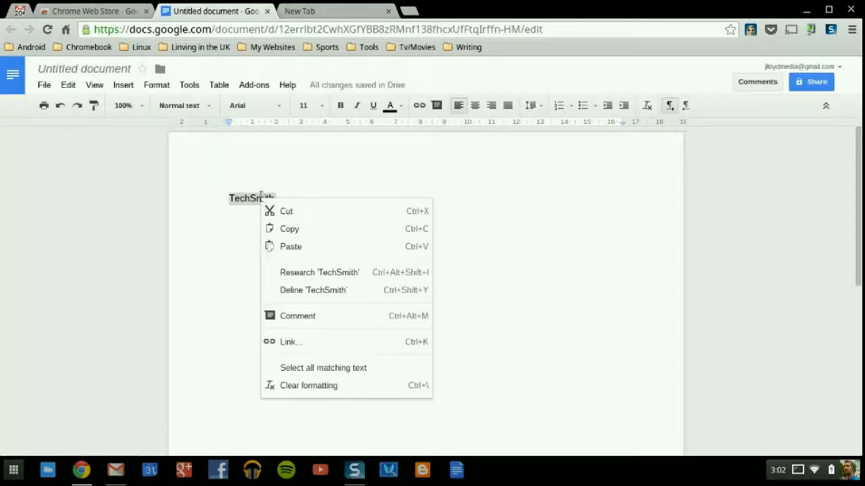
pyautogui.click(300, 385)
pyautogui.click(216, 318)
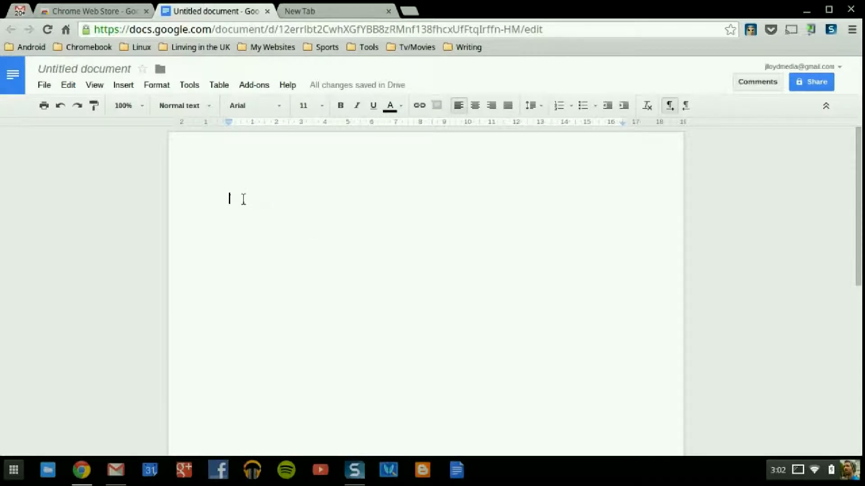
pyautogui.doubleClick(244, 199)
pyautogui.write('Google')
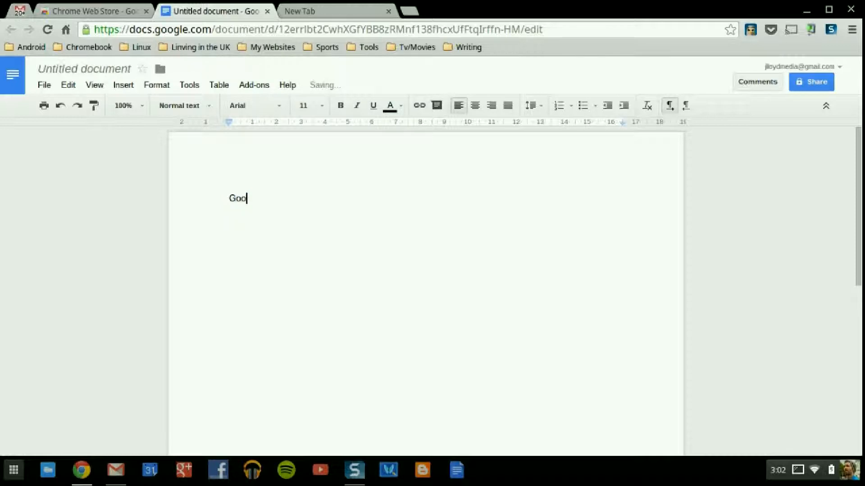
# Look up the dictionary definition of the word Google in the document, and close the result.
pyautogui.doubleClick(242, 199)
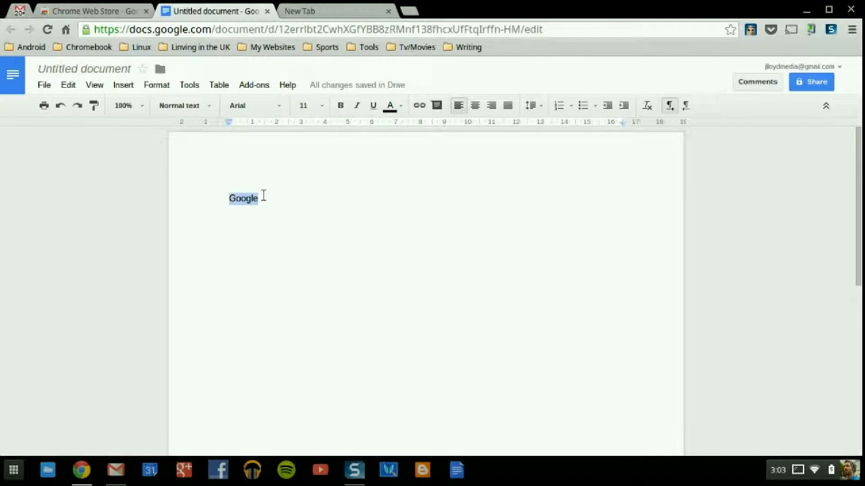
pyautogui.rightClick(236, 197)
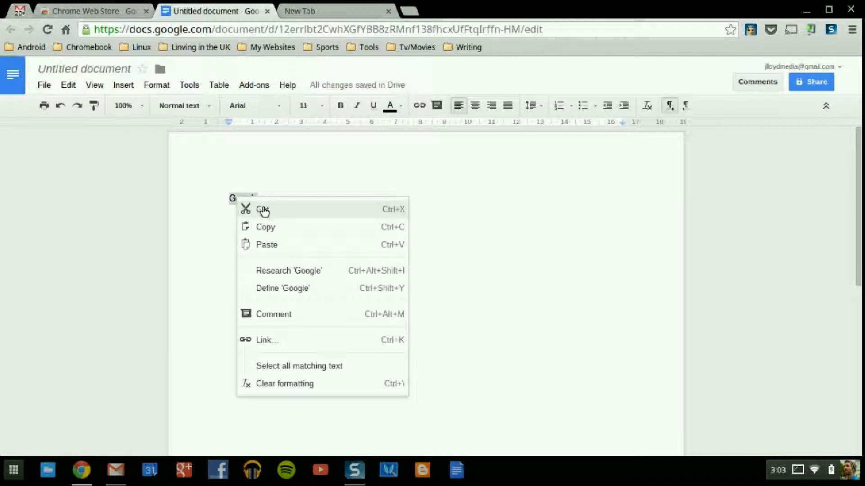
pyautogui.click(309, 293)
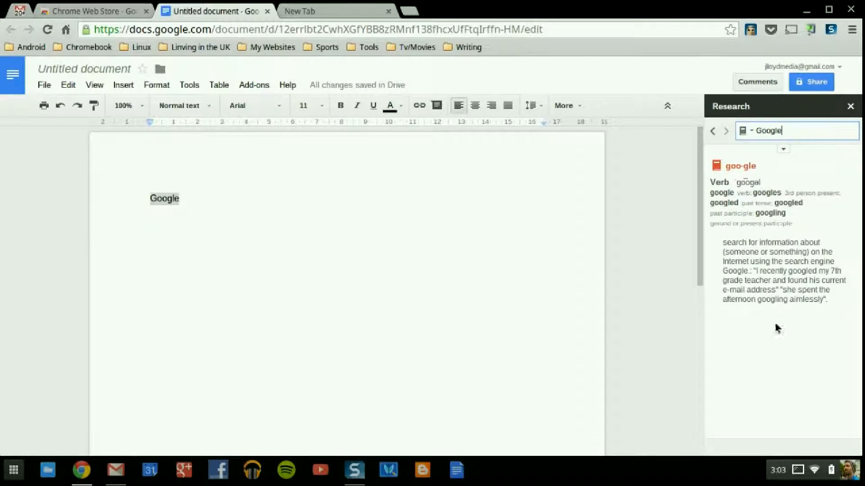
pyautogui.click(850, 106)
# Research the word Google, review its personal and web results, and close the research results.
pyautogui.rightClick(241, 199)
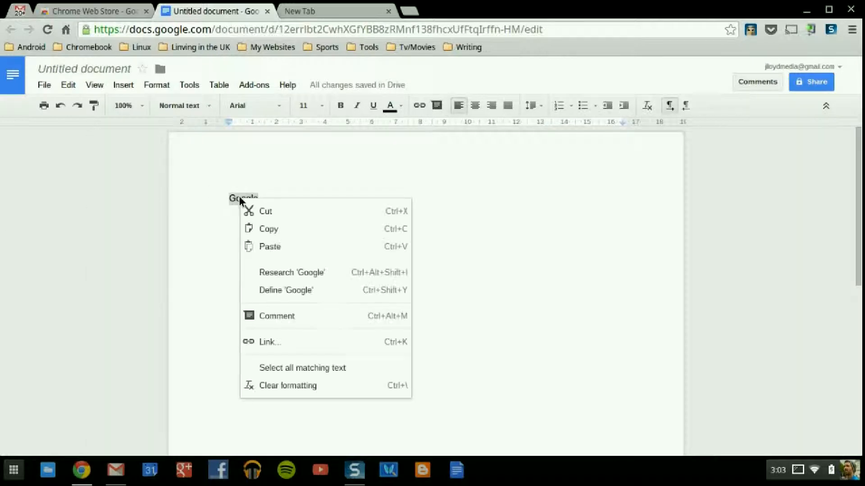
pyautogui.click(297, 272)
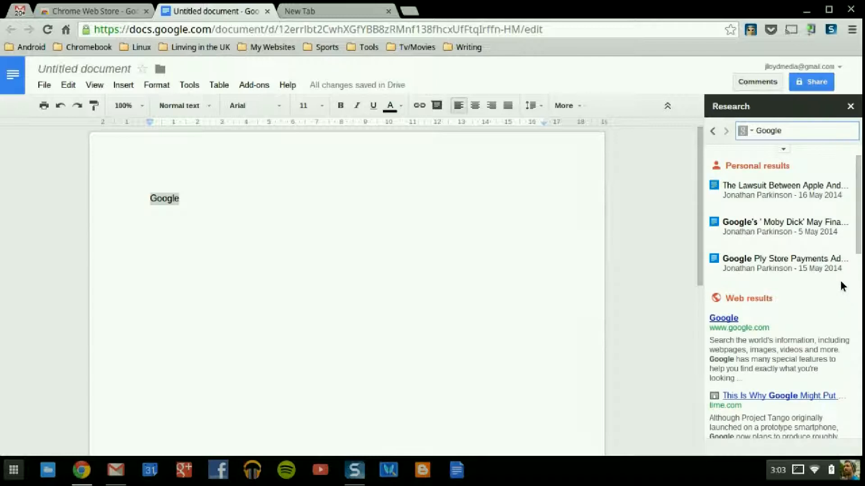
pyautogui.moveTo(806, 284)
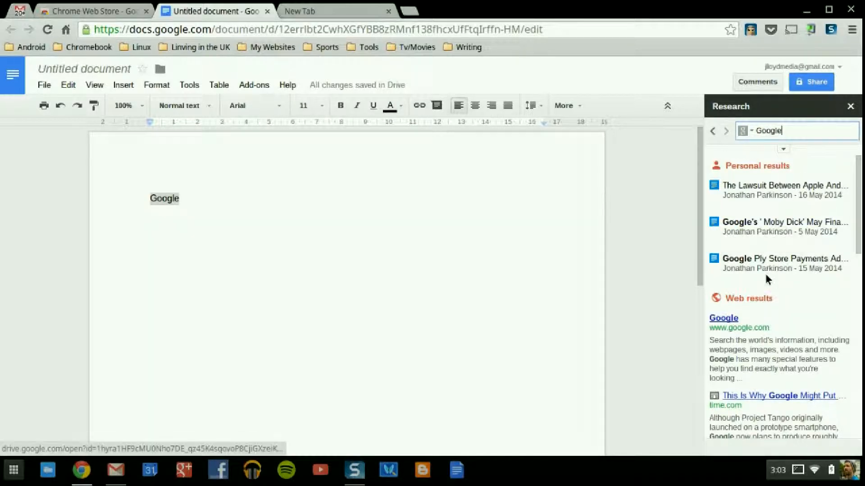
pyautogui.moveTo(757, 276)
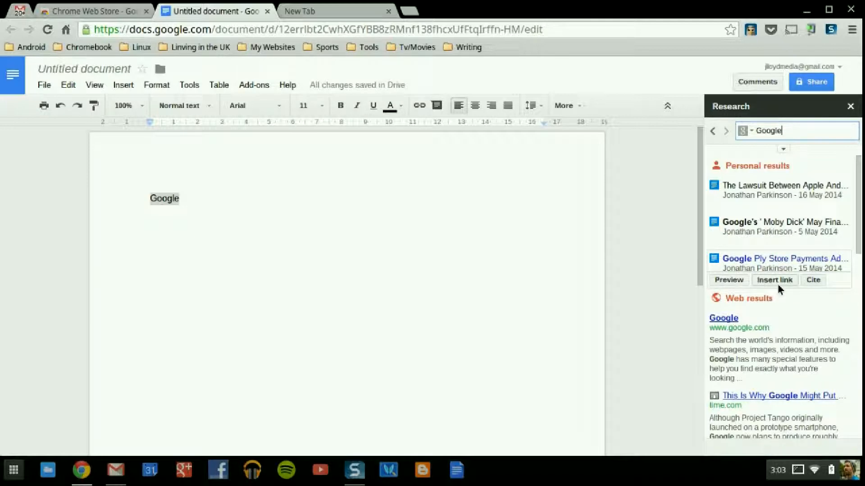
pyautogui.scroll(-2, 765, 310)
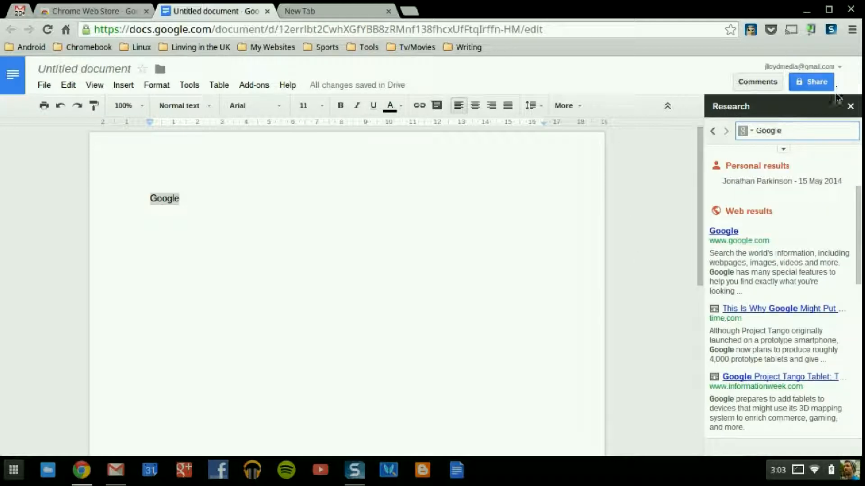
pyautogui.click(848, 107)
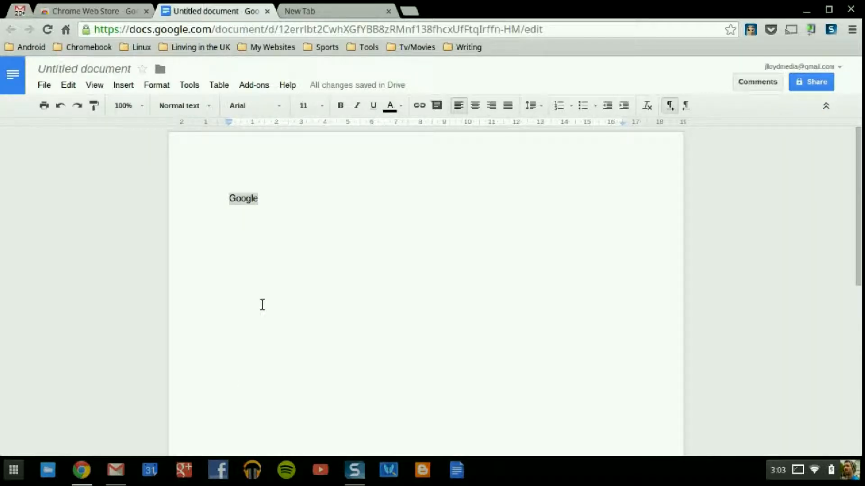
# Upload the DSCN2529_edited photo from Downloads and insert it after the word Google.
pyautogui.click(371, 218)
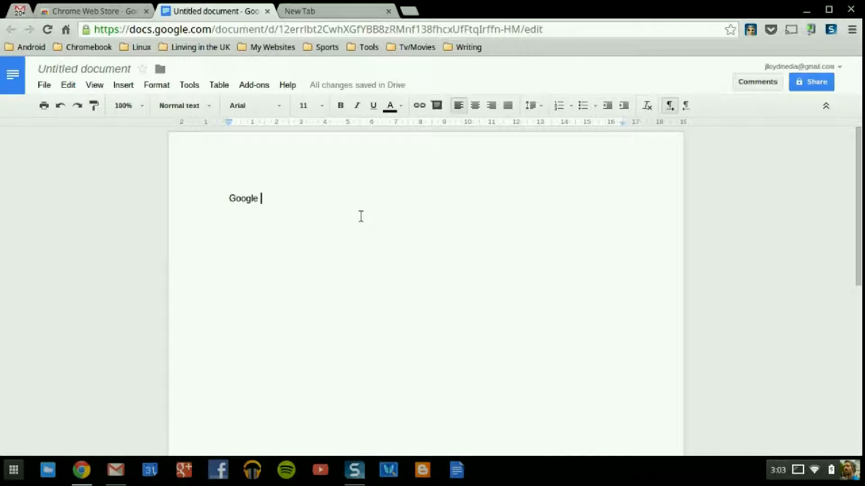
pyautogui.click(157, 86)
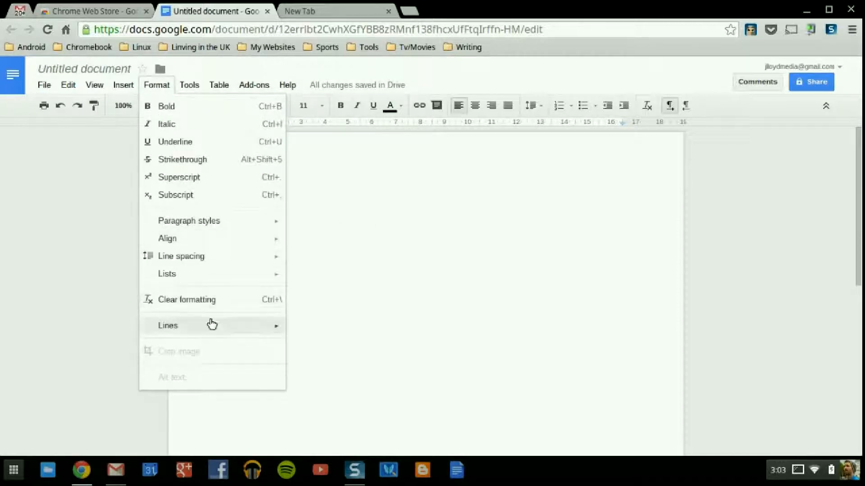
pyautogui.click(123, 88)
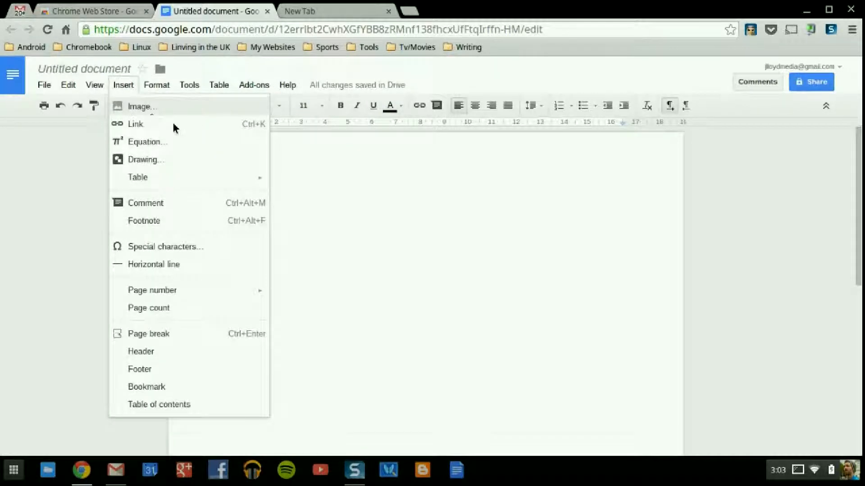
pyautogui.click(140, 107)
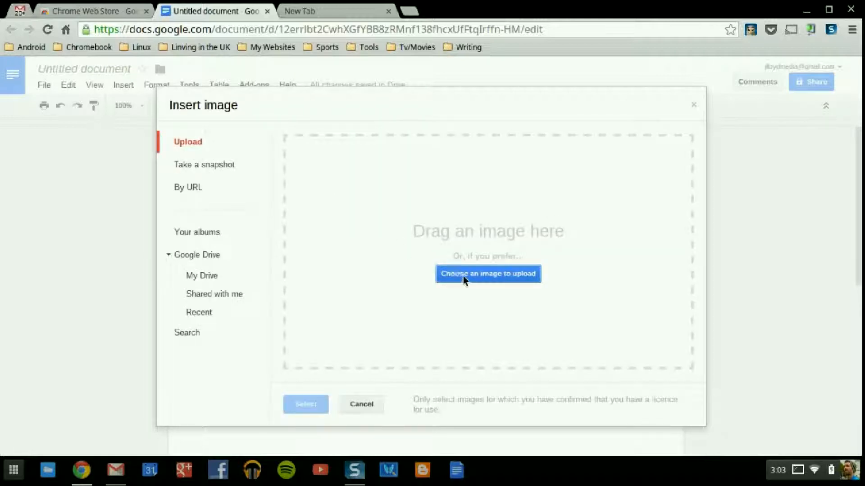
pyautogui.click(464, 277)
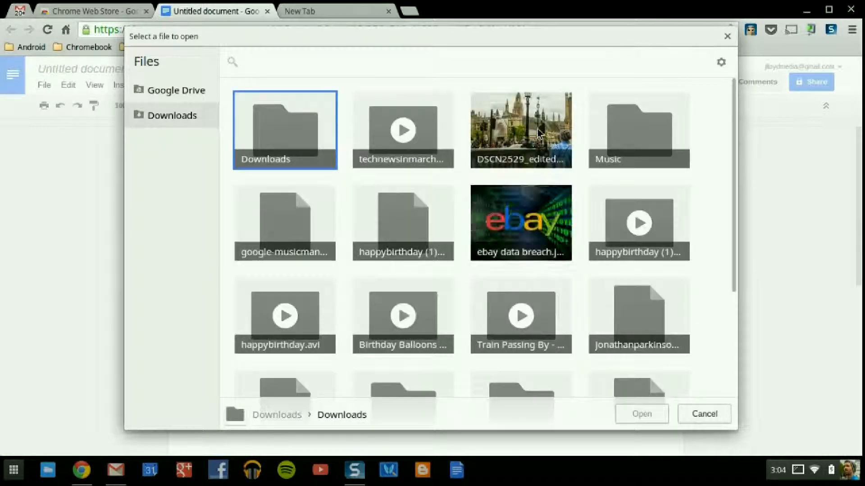
pyautogui.click(538, 132)
pyautogui.doubleClick(539, 131)
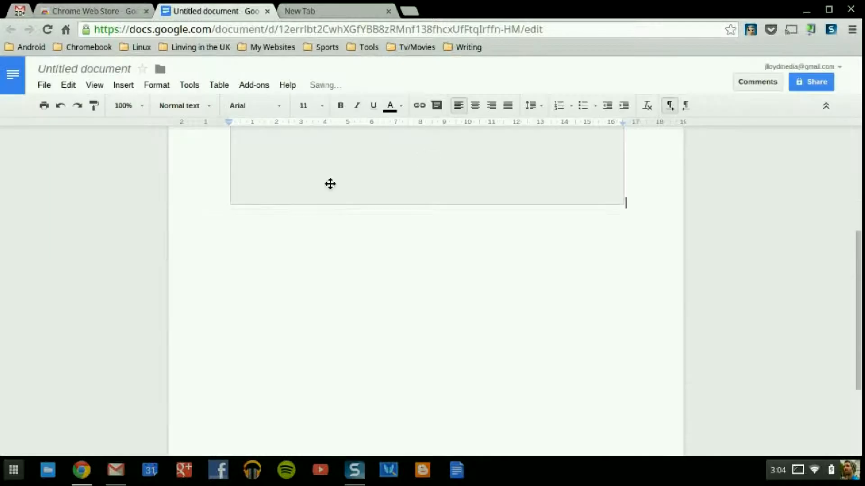
# Resize the inserted photo slightly smaller from its lower-left corner.
pyautogui.click(412, 278)
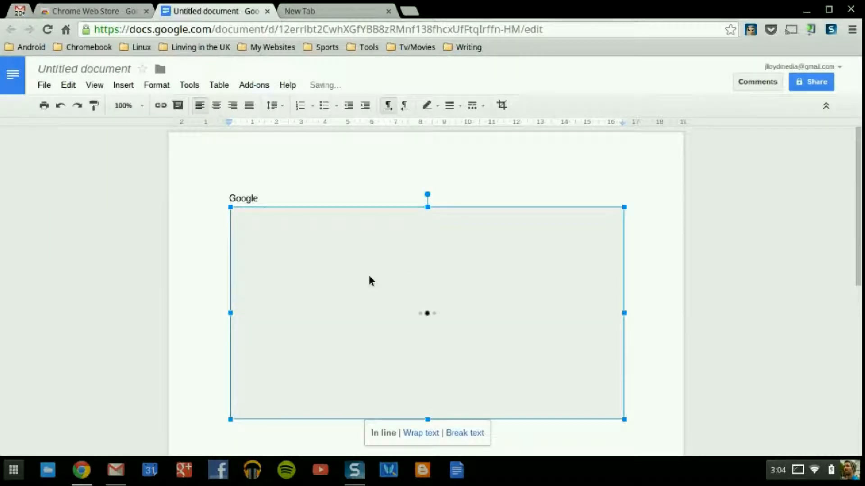
pyautogui.scroll(-1, 353, 342)
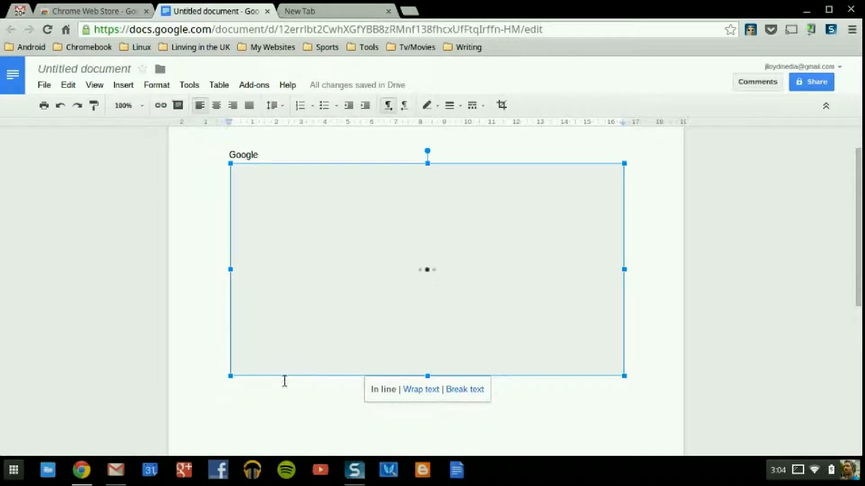
pyautogui.moveTo(231, 377); pyautogui.dragTo(297, 340)
pyautogui.moveTo(245, 357); pyautogui.dragTo(230, 374)
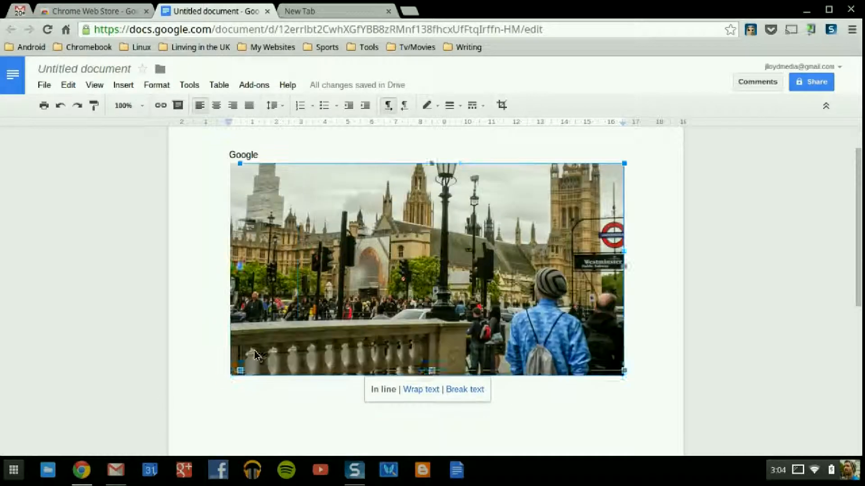
# Try rotating and repositioning the inserted photo on the page.
pyautogui.moveTo(426, 151); pyautogui.dragTo(396, 160)
pyautogui.scroll(-2, 453, 196)
pyautogui.scroll(-1, 450, 203)
pyautogui.scroll(3, 450, 207)
pyautogui.moveTo(396, 252); pyautogui.dragTo(451, 232)
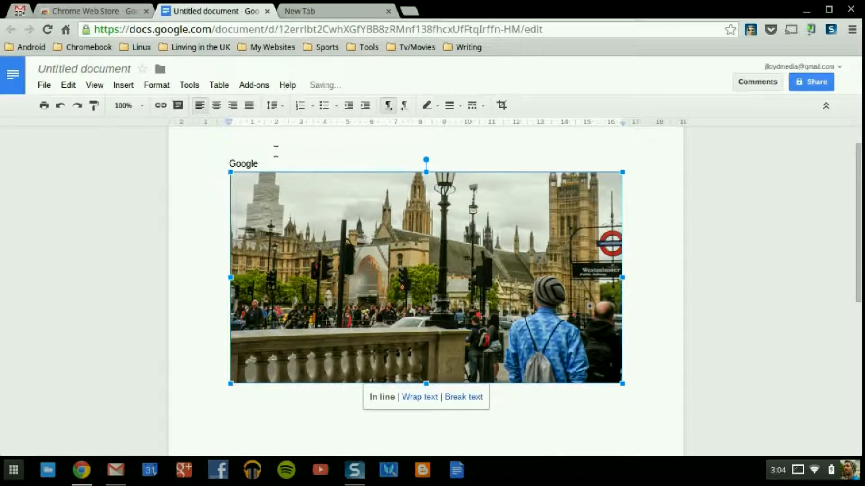
# Crop the inserted photo from its bottom edge so only about the upper half remains.
pyautogui.click(129, 90)
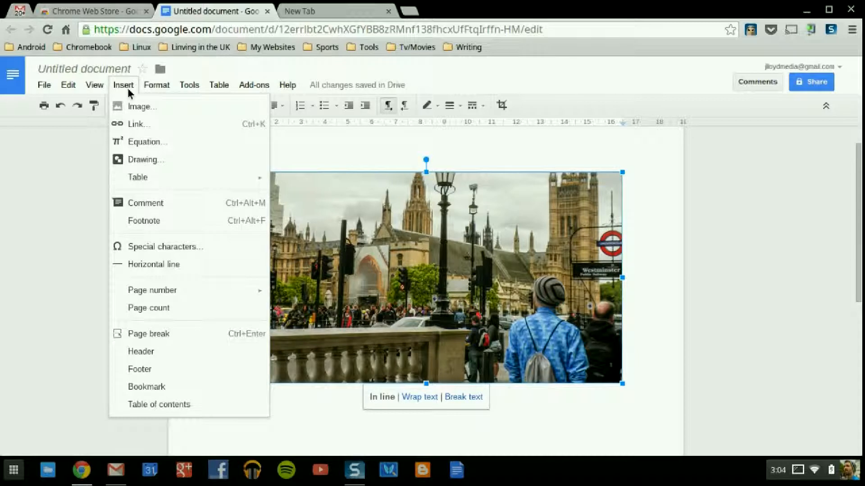
pyautogui.moveTo(164, 84)
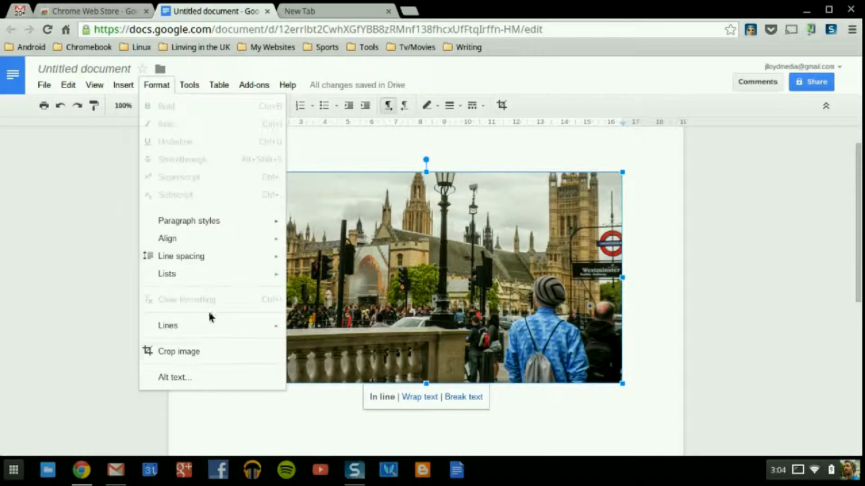
pyautogui.click(186, 360)
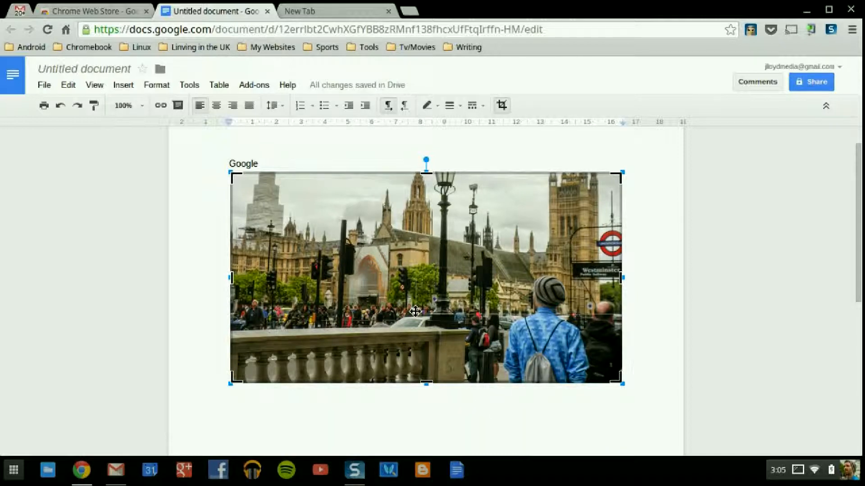
pyautogui.moveTo(251, 277); pyautogui.dragTo(214, 270)
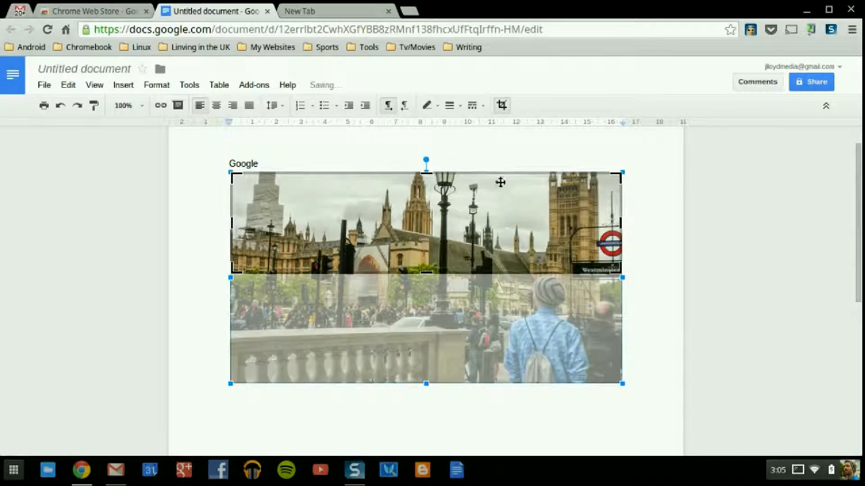
pyautogui.click(158, 169)
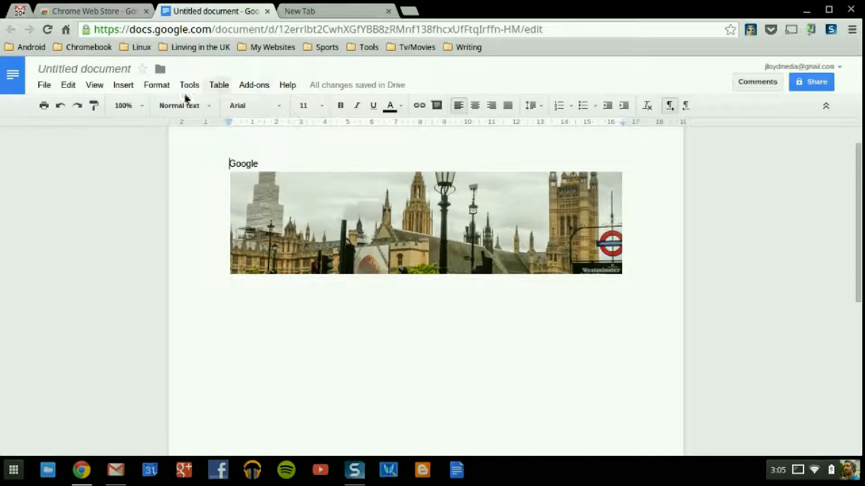
# Create an Arabic translation of the document titled Translated copy of Untitled document.
pyautogui.click(99, 86)
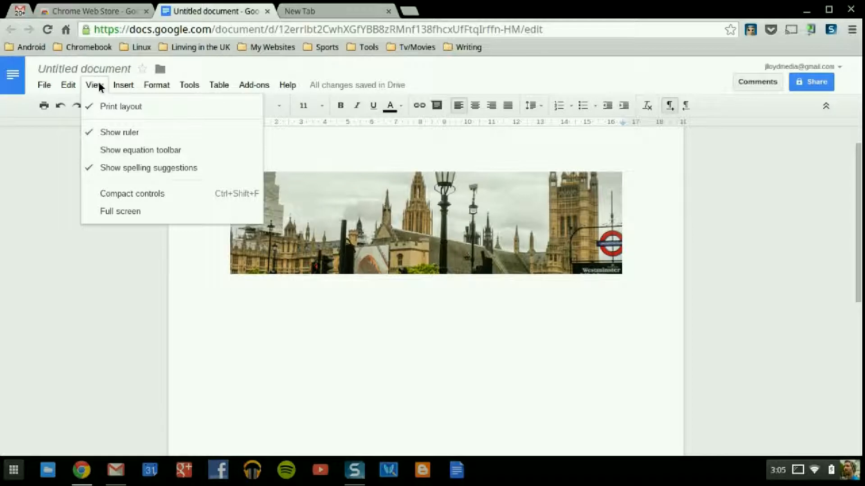
pyautogui.moveTo(190, 85)
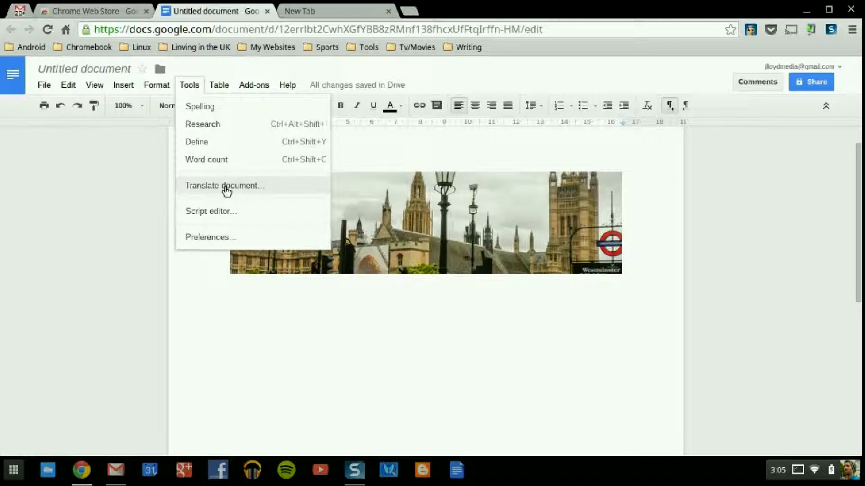
pyautogui.click(355, 257)
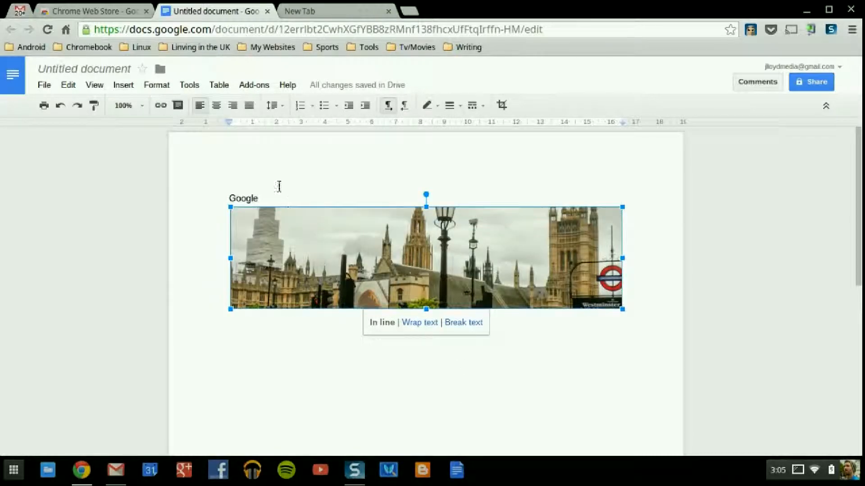
pyautogui.click(190, 86)
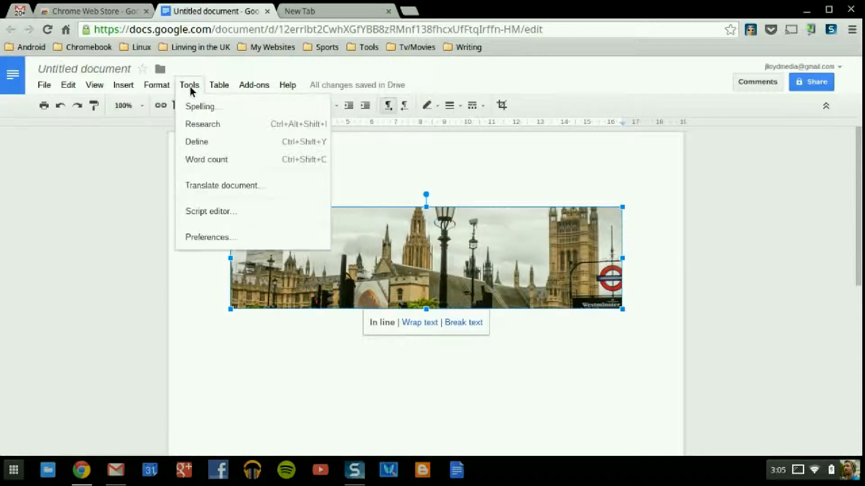
pyautogui.click(220, 187)
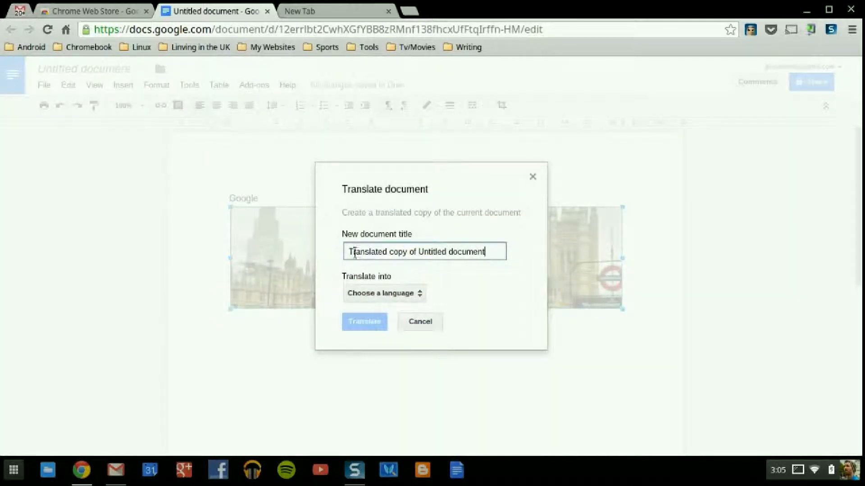
pyautogui.click(393, 293)
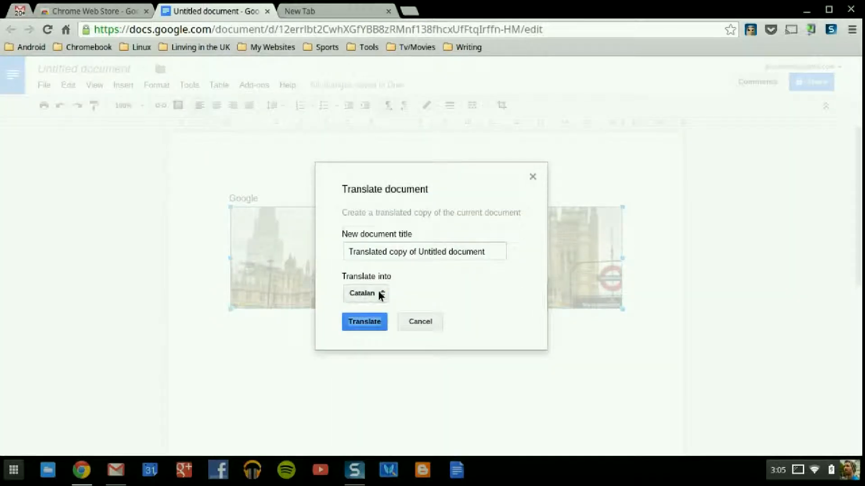
pyautogui.click(381, 294)
pyautogui.click(384, 258)
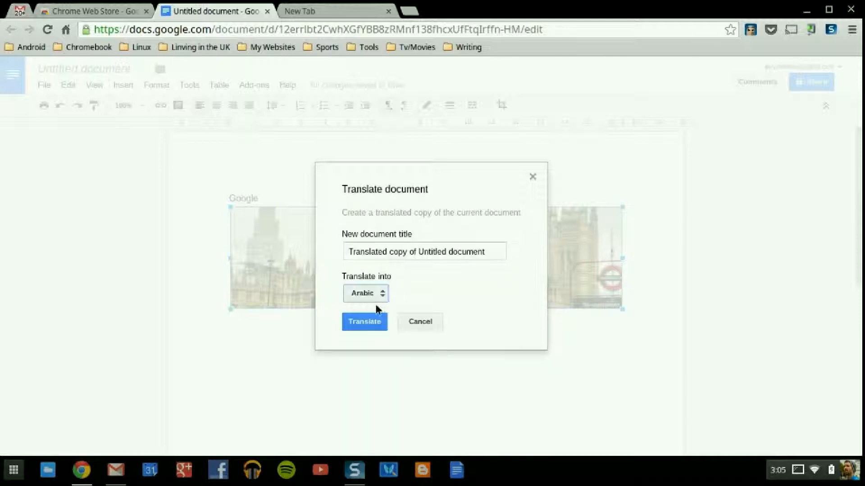
pyautogui.click(372, 323)
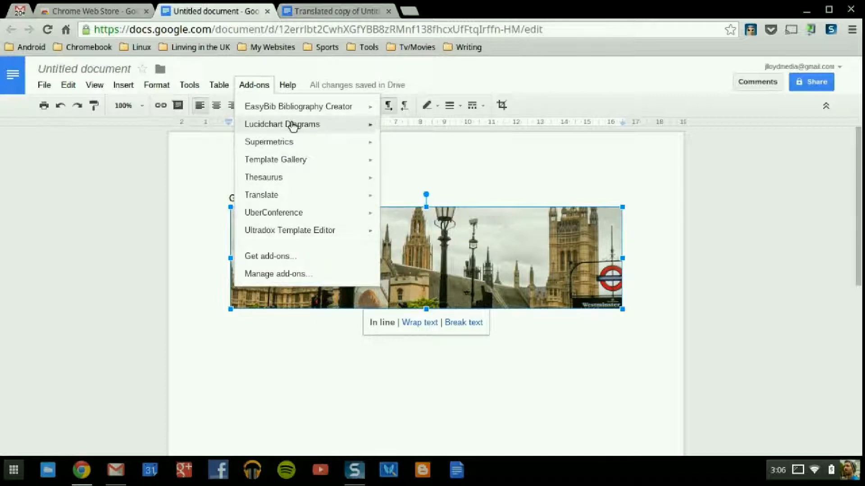
# Browse the installed add-ons, show the UberConference sidebar, and close it again.
pyautogui.moveTo(293, 126)
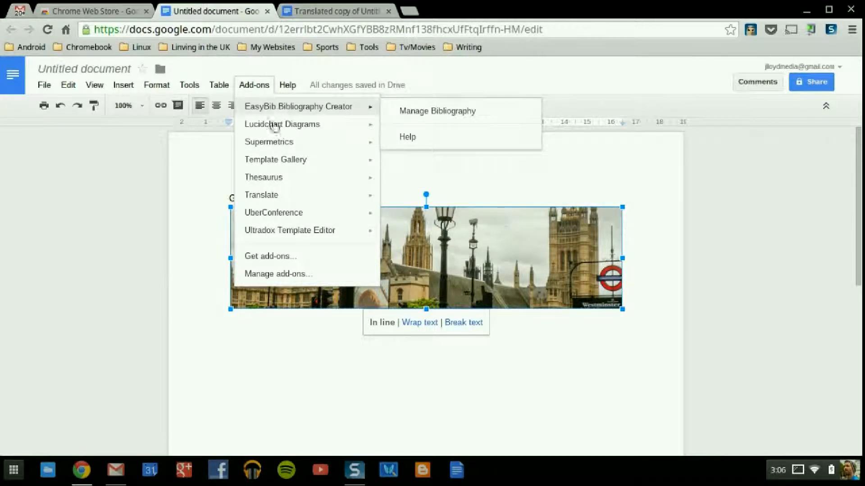
pyautogui.press('Escape')
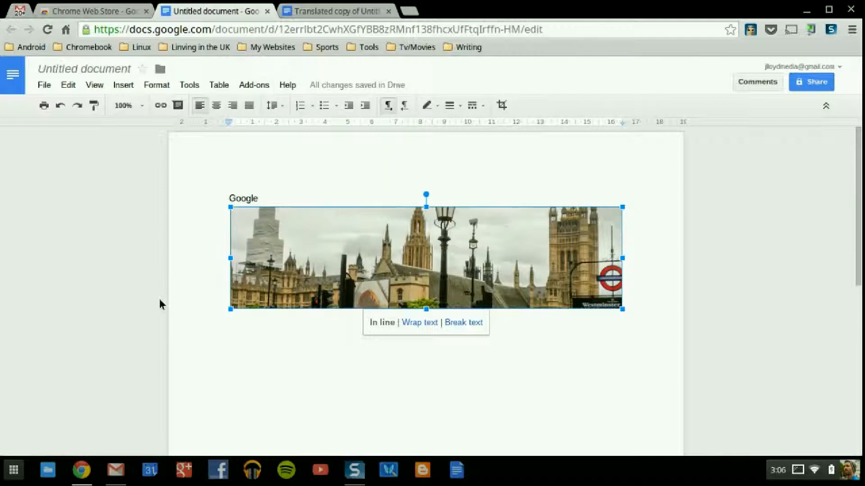
pyautogui.click(254, 84)
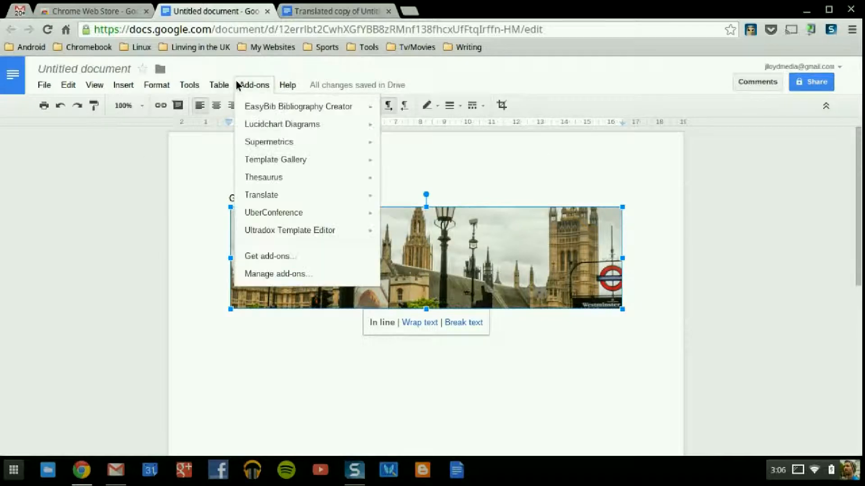
pyautogui.moveTo(263, 217)
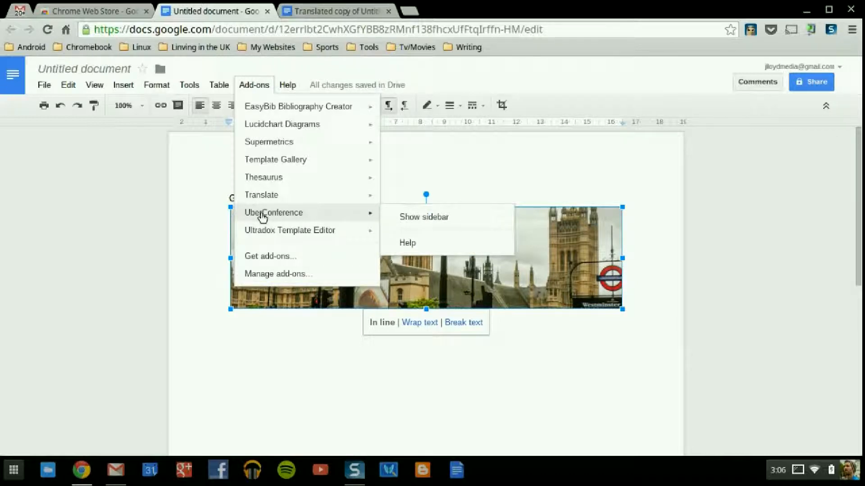
pyautogui.click(423, 217)
pyautogui.click(849, 110)
pyautogui.click(246, 85)
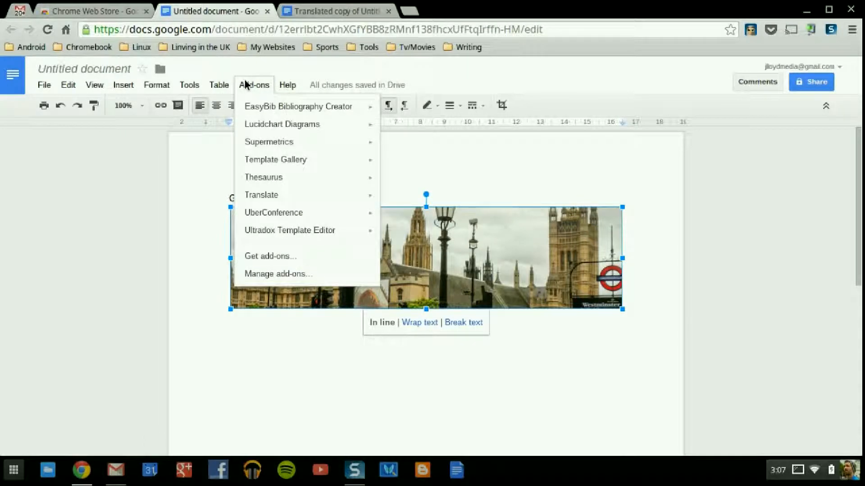
pyautogui.moveTo(43, 85)
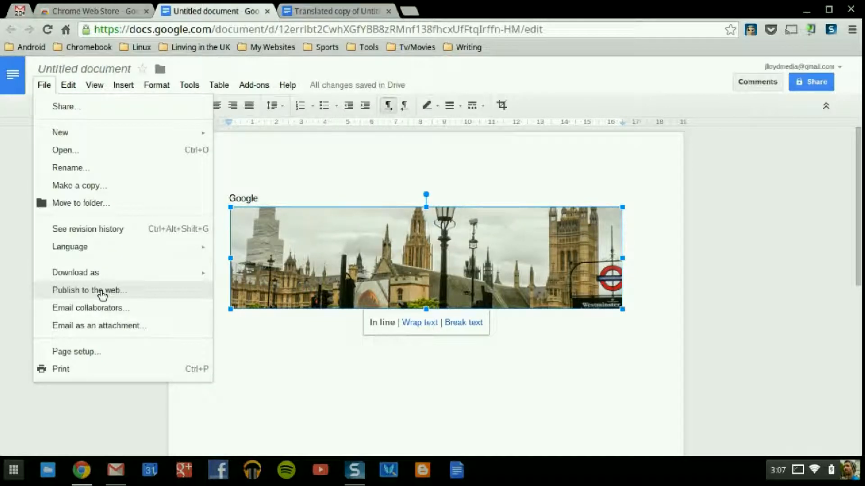
pyautogui.click(6, 257)
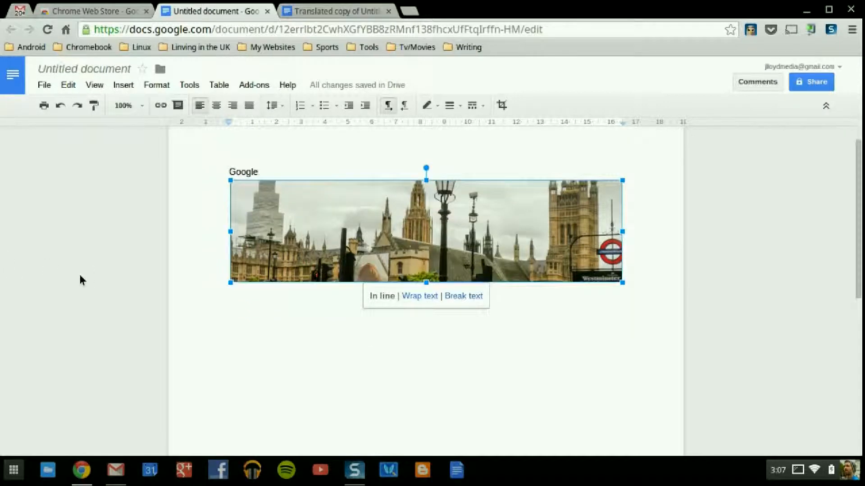